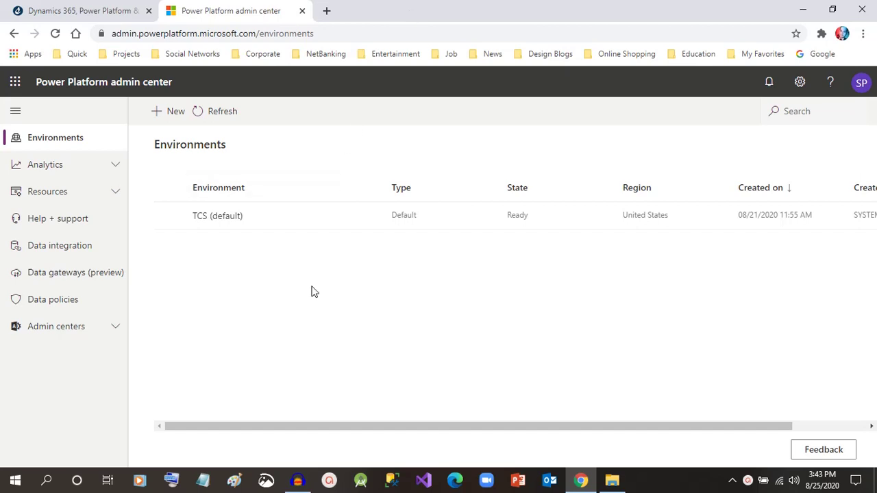
Inspect the admin center web address, highlighting its base and /environments parts.
left_click(199, 35)
left_click(235, 35)
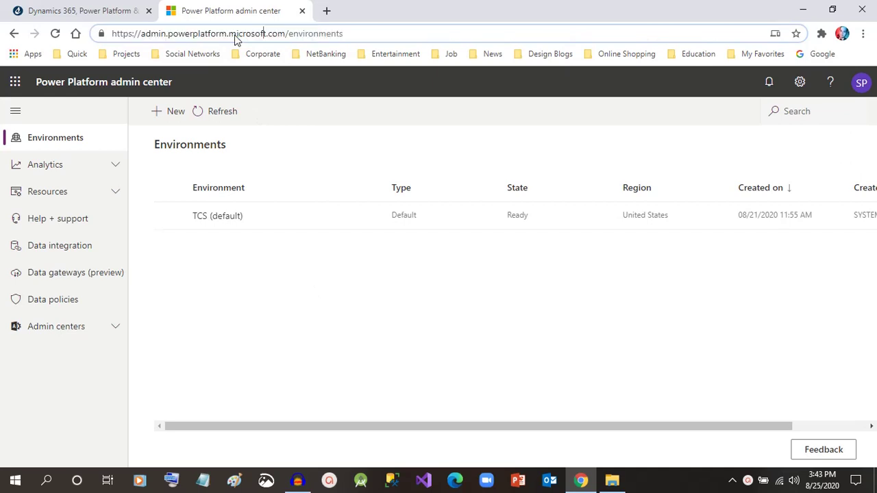
left_click_drag(285, 35, 109, 34)
left_click(171, 35)
left_click_drag(286, 34, 456, 37)
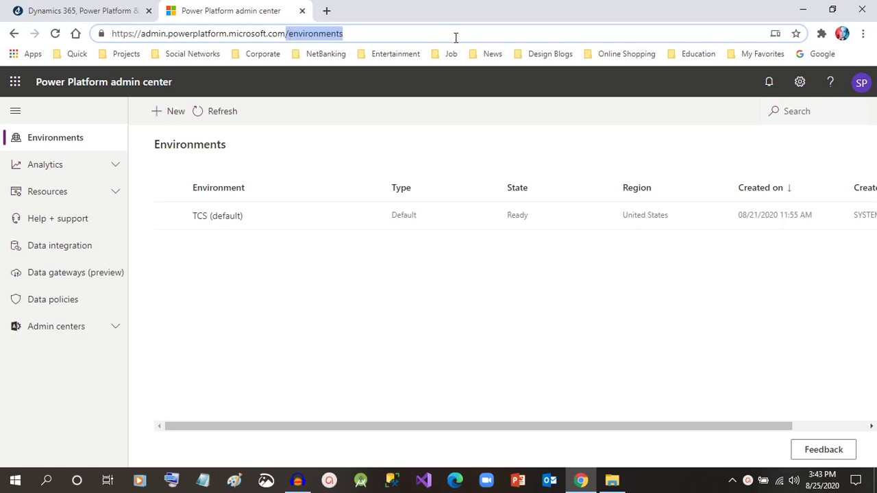
left_click(295, 261)
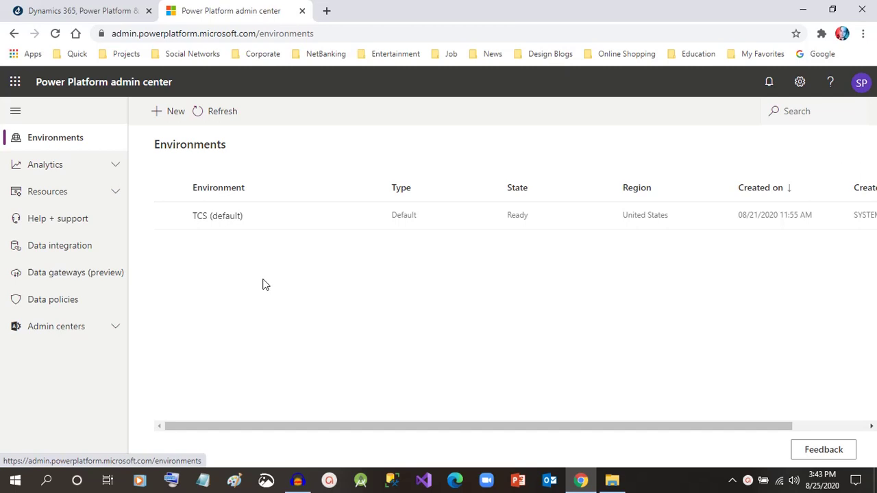
Start a new environment and enter the name 'Development Environment', correcting the typos.
left_click(177, 123)
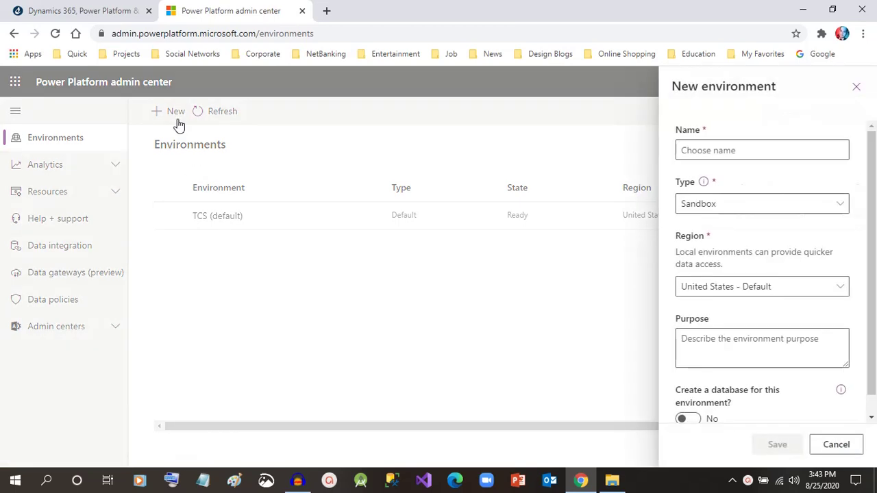
left_click(715, 153)
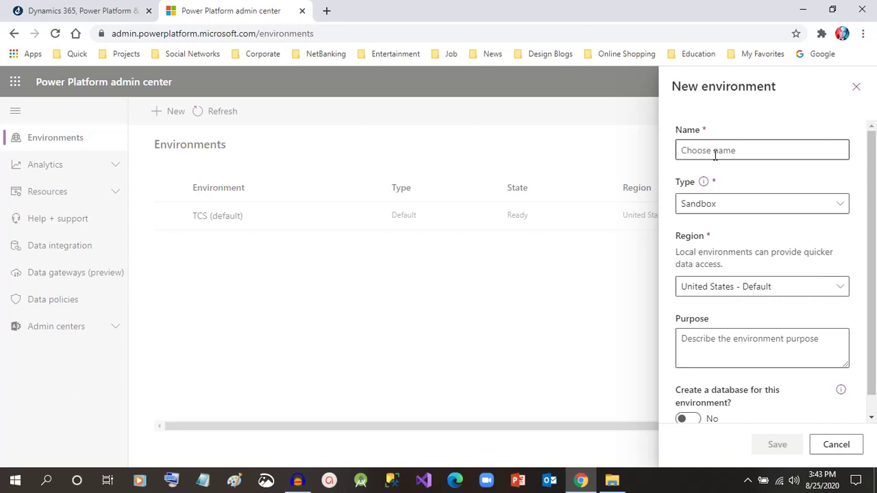
left_click(715, 154)
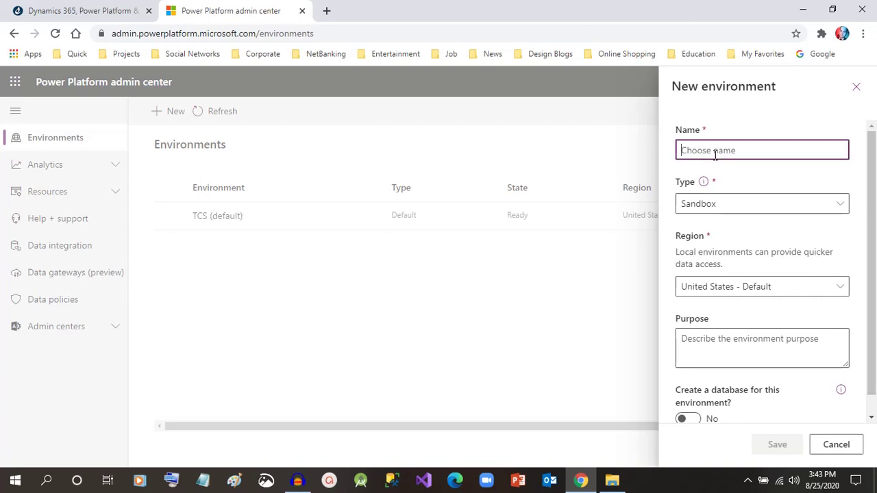
type("Developement")
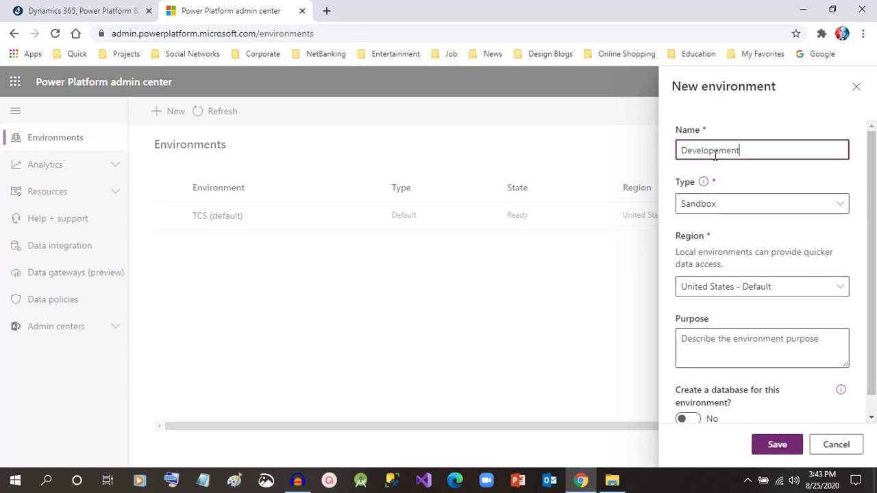
type(" Environa")
key("BackSpace")
type("onment")
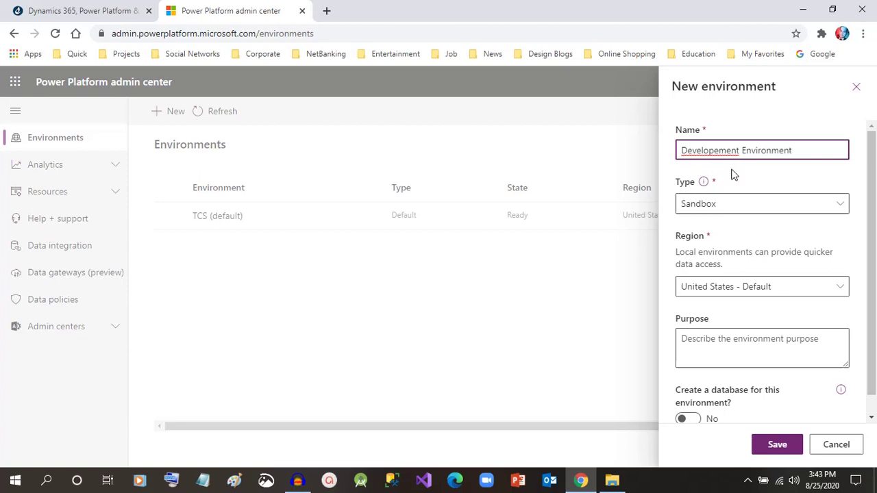
left_click(721, 151)
key("BackSpace")
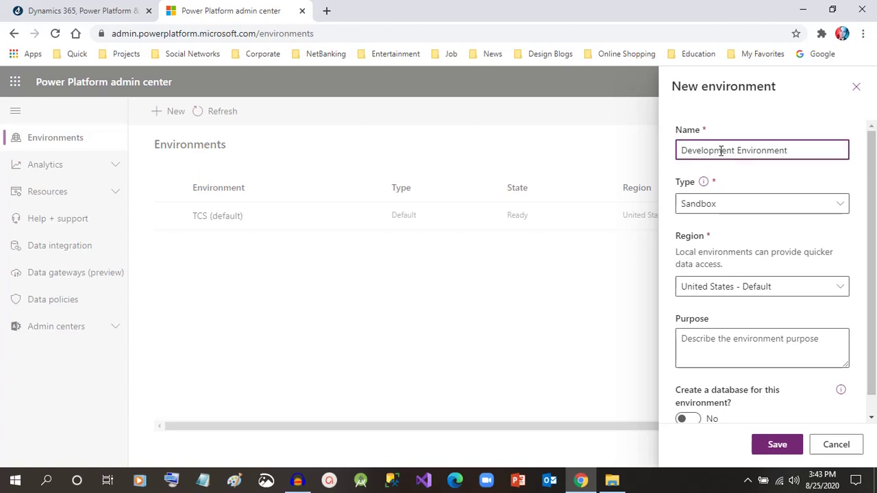
double_click(764, 150)
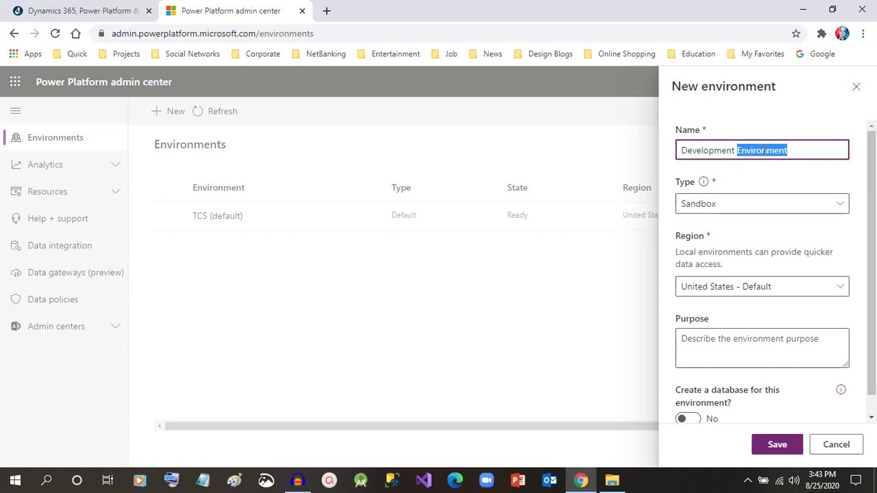
Choose Trial (subscription-based) as the environment type.
left_click(751, 203)
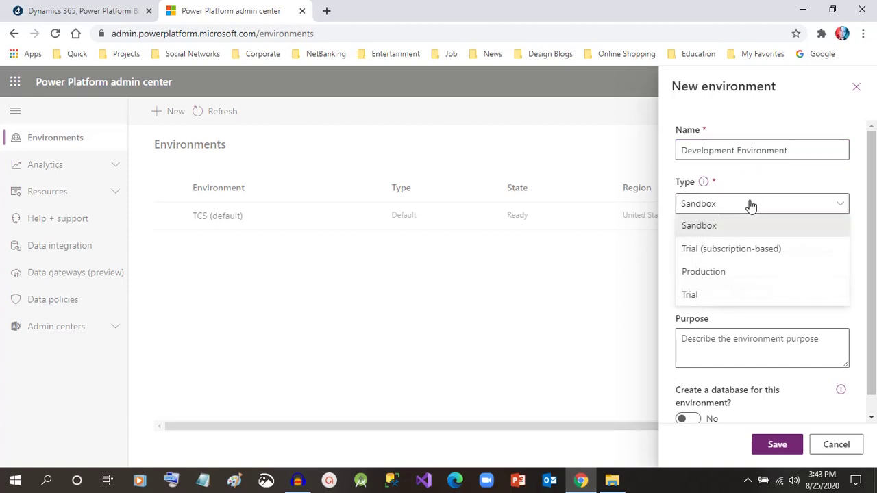
left_click(722, 256)
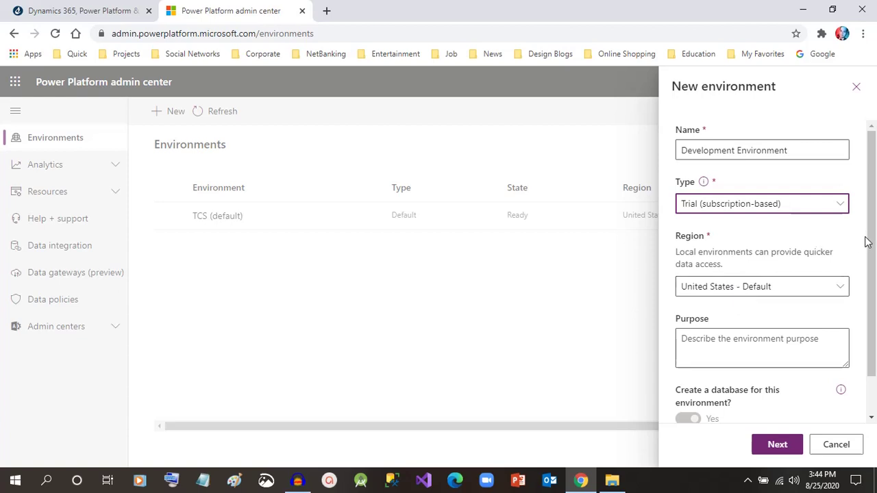
Enter the purpose 'This env. will required for dev. activities'.
left_click(747, 339)
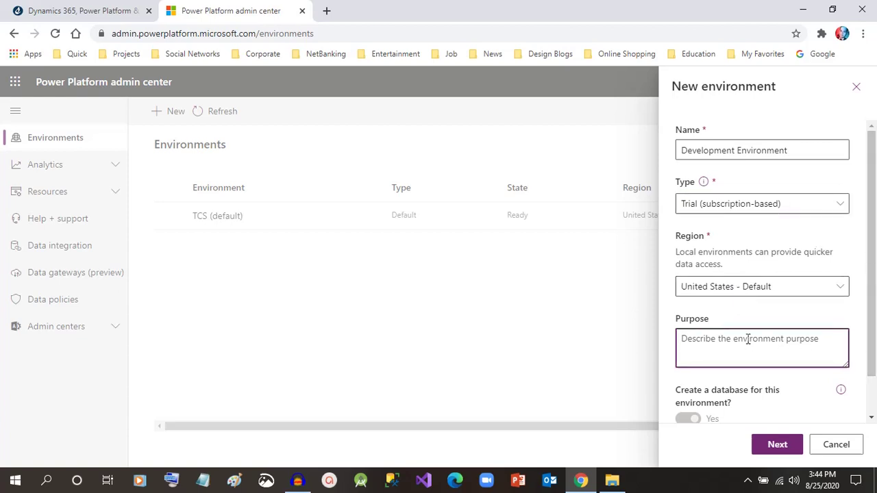
type("T")
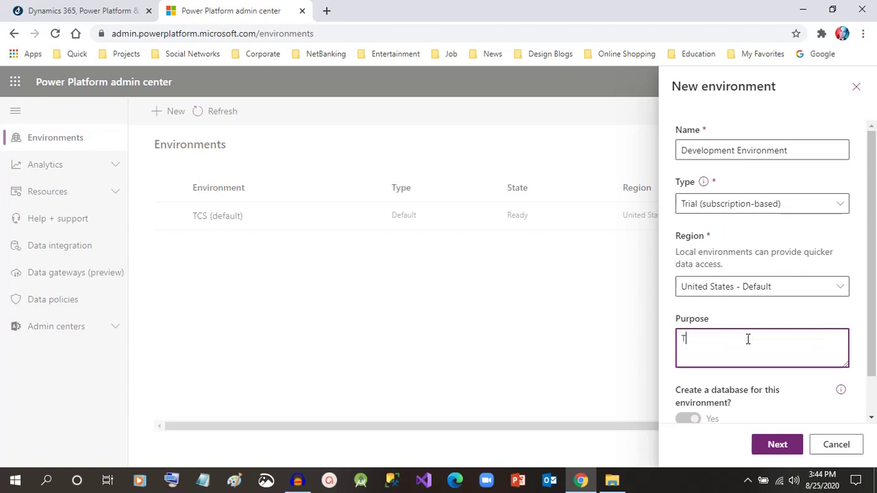
type("his env. will required for de")
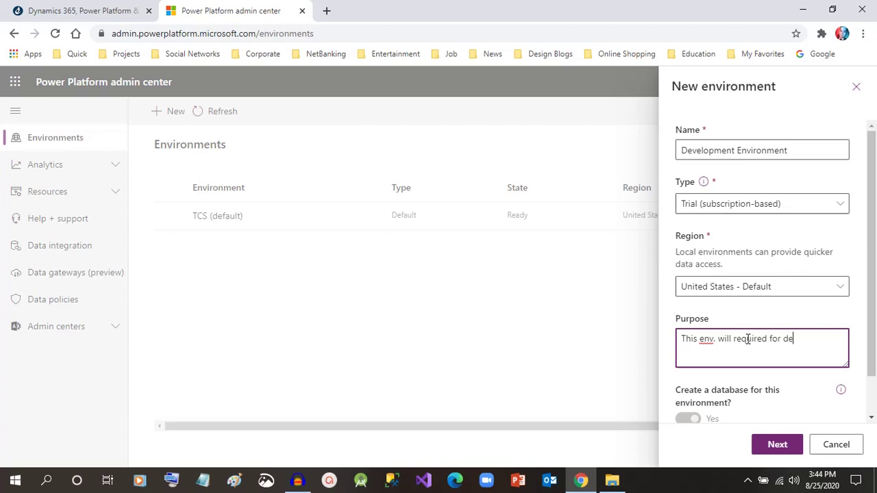
type("v. activities")
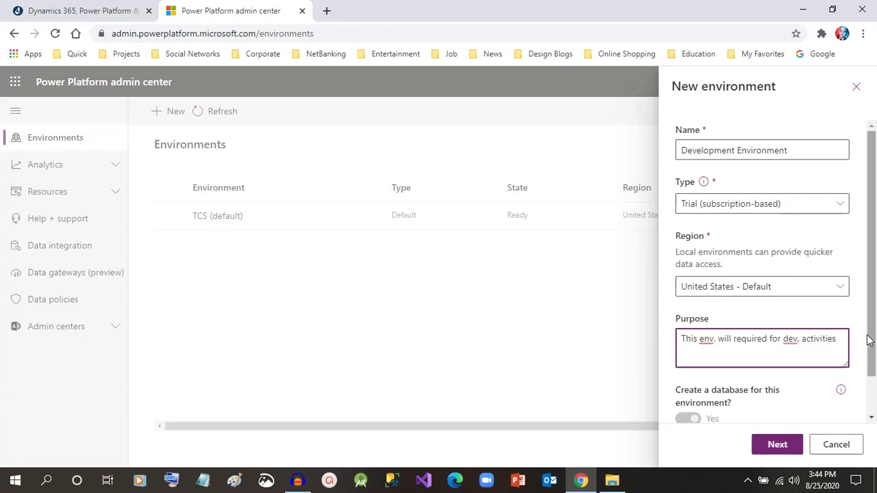
scroll(868, 341, "down", 1)
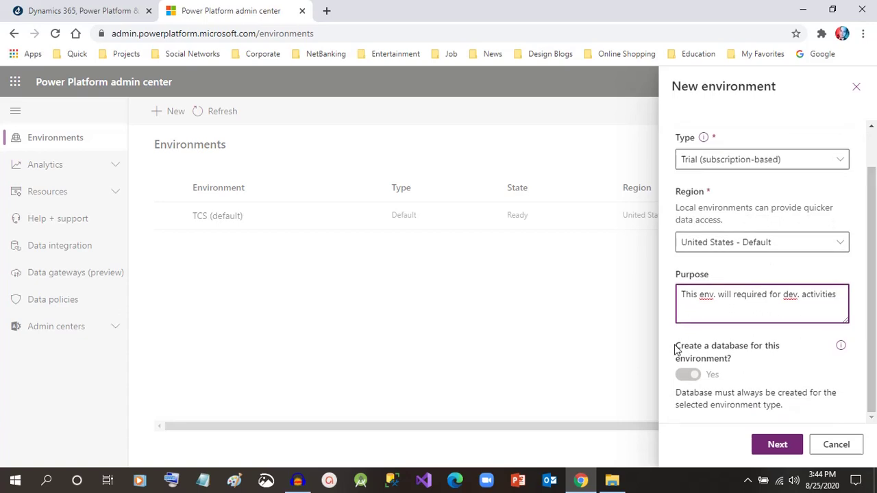
left_click_drag(684, 348, 731, 359)
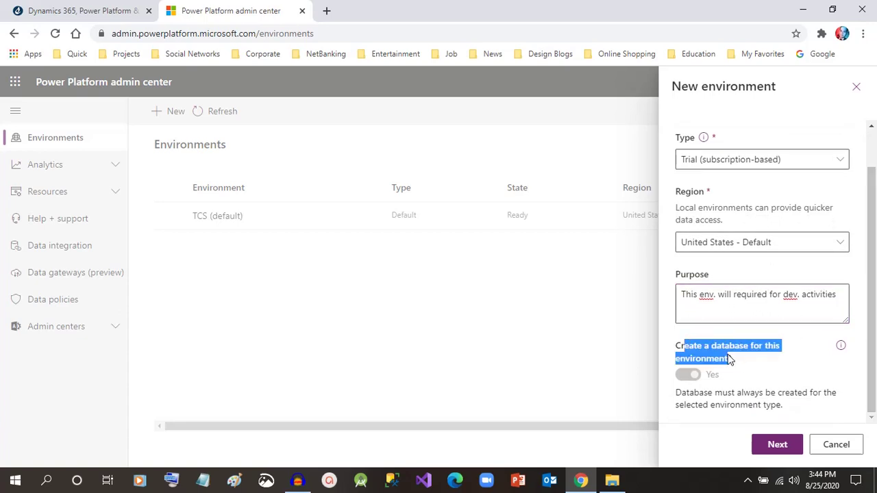
left_click(697, 371)
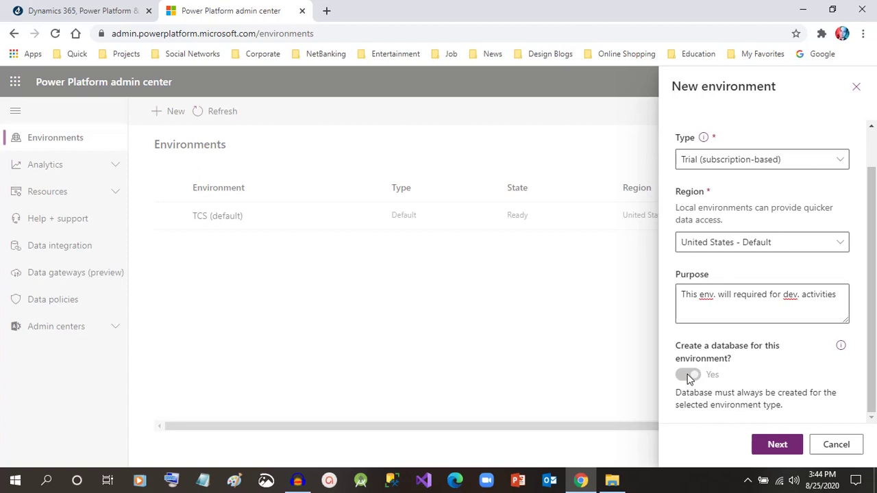
left_click(842, 347)
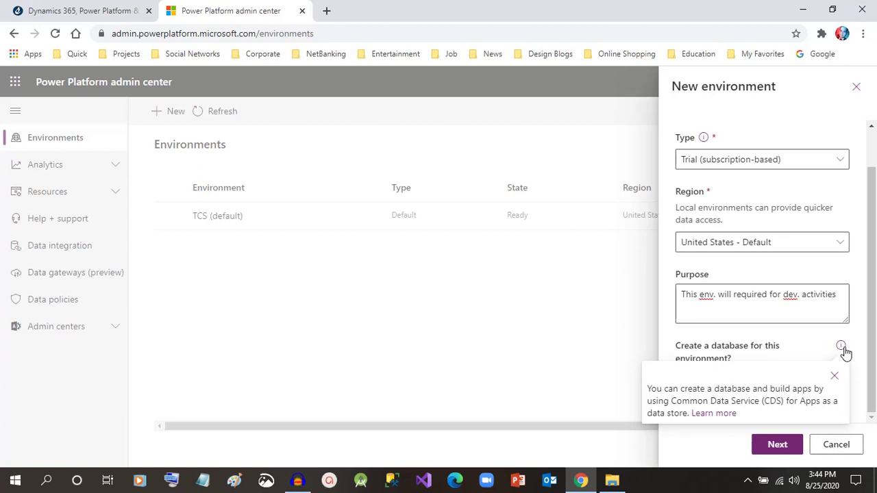
left_click(842, 347)
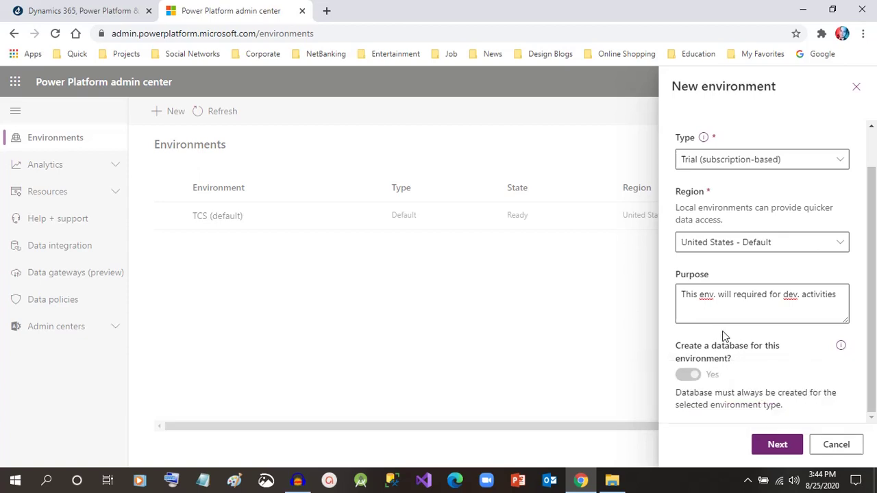
left_click_drag(705, 346, 756, 347)
left_click(841, 345)
left_click(873, 365)
Continue to the database settings and replace the generated URL with softchief.
left_click(778, 446)
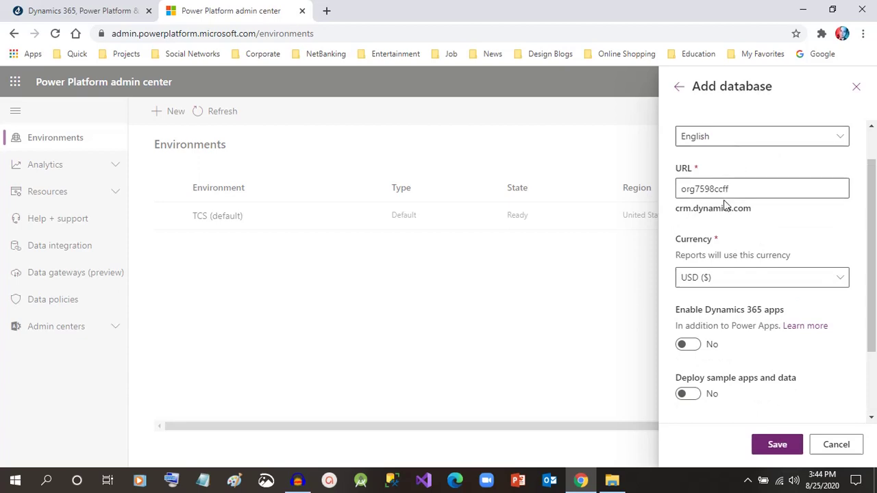
left_click_drag(737, 190, 679, 190)
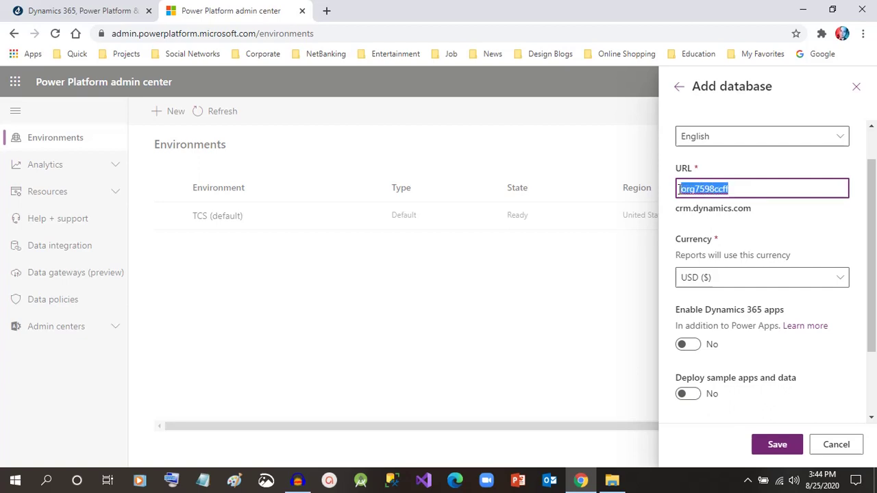
type("softchief")
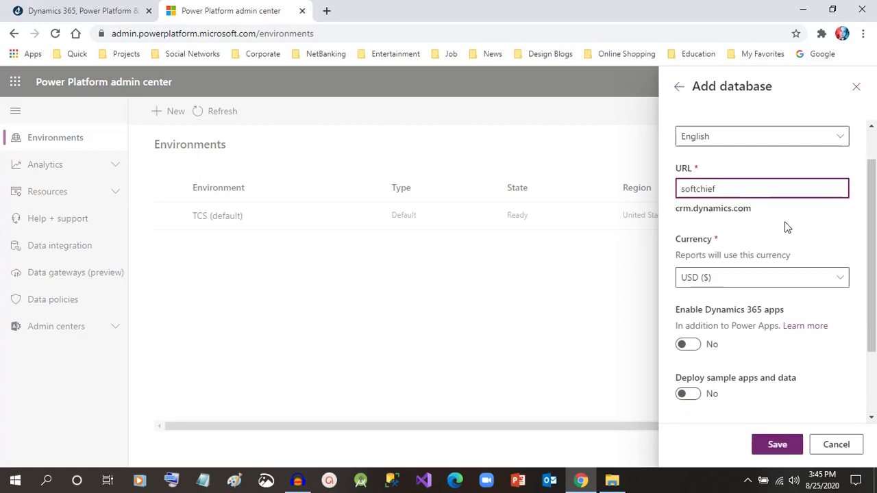
double_click(701, 193)
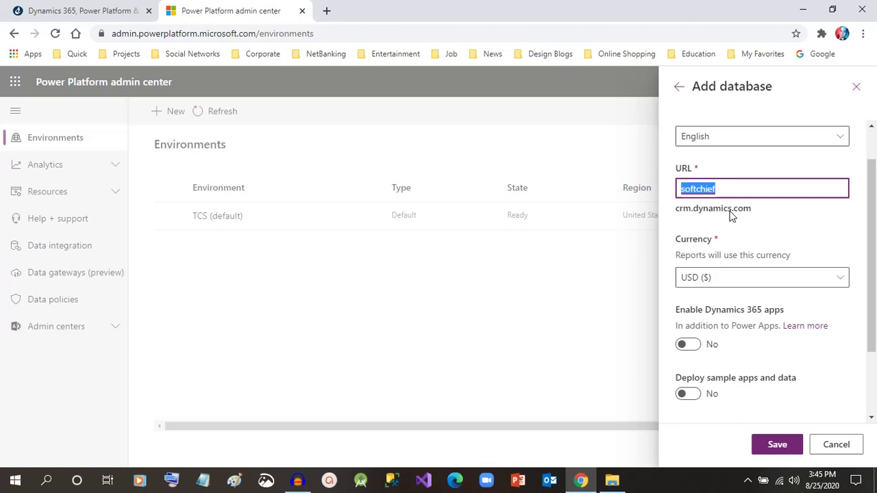
left_click(733, 215)
left_click_drag(873, 211, 874, 266)
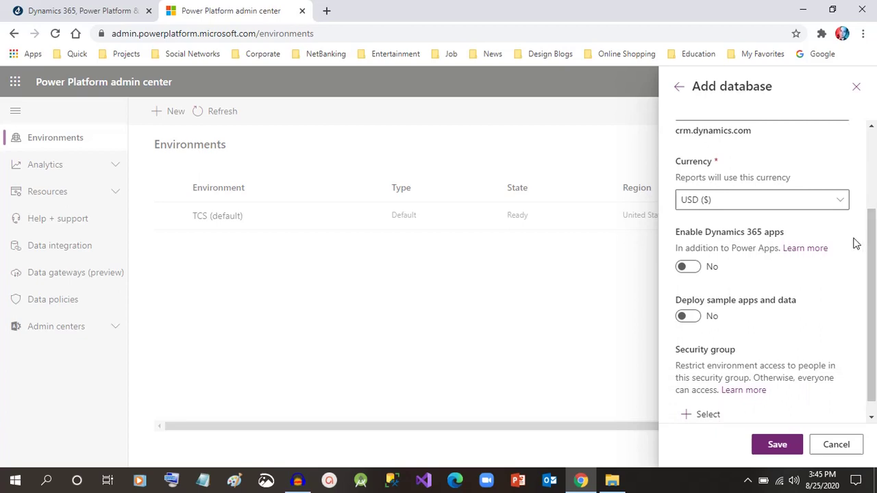
Keep currency USD ($) and enable Dynamics 365 apps for the database.
left_click(842, 206)
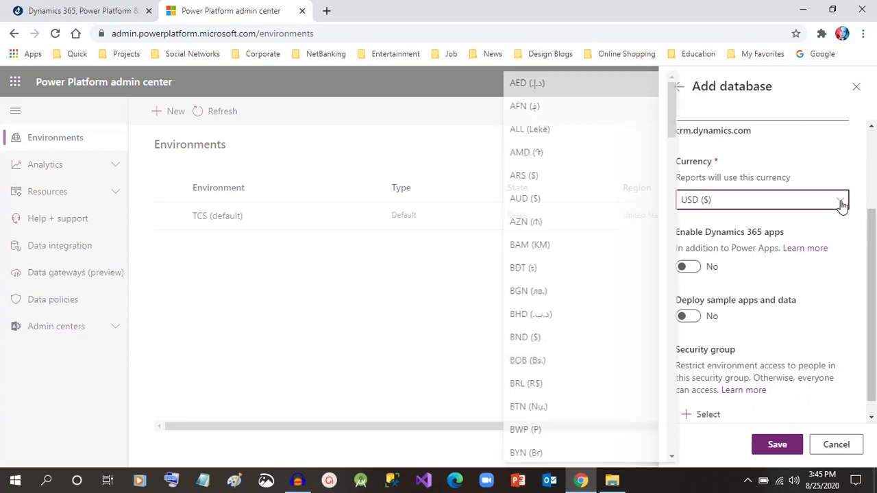
left_click(842, 205)
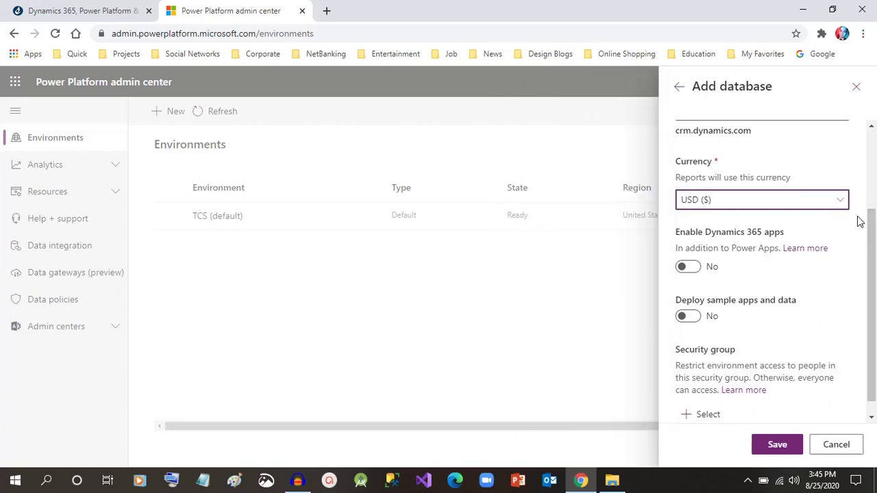
scroll(873, 252, "down", 1)
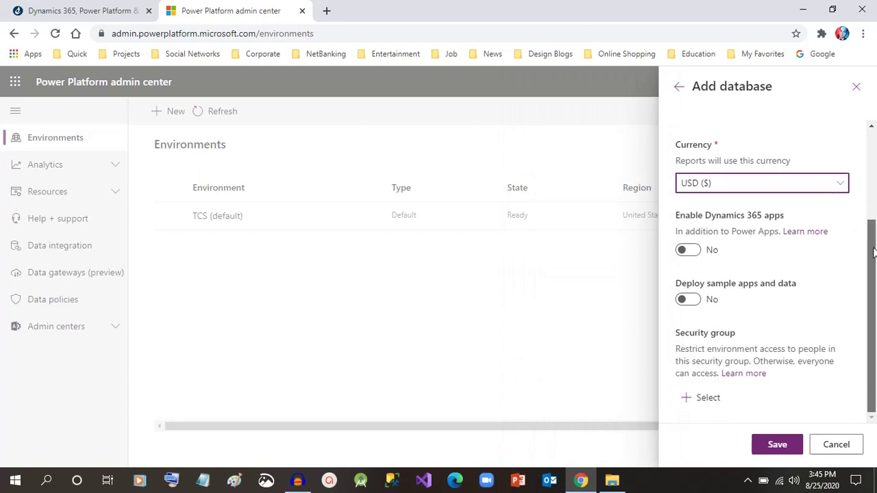
left_click(696, 254)
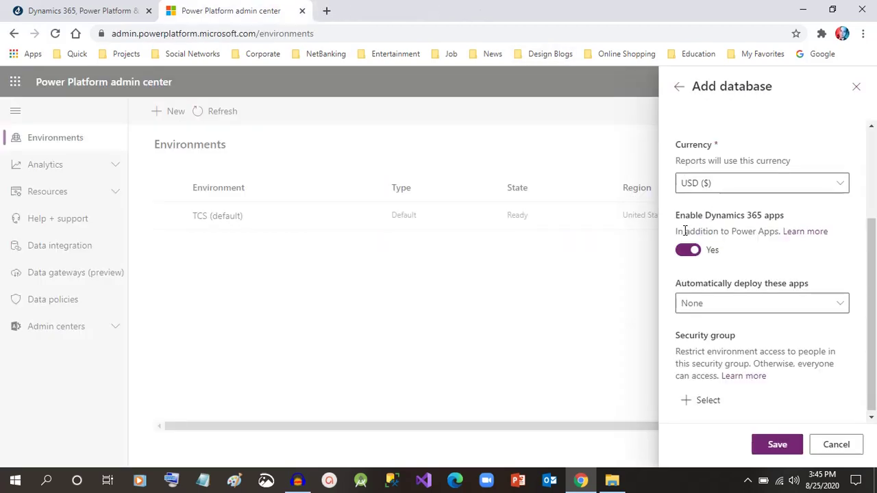
left_click_drag(685, 231, 742, 231)
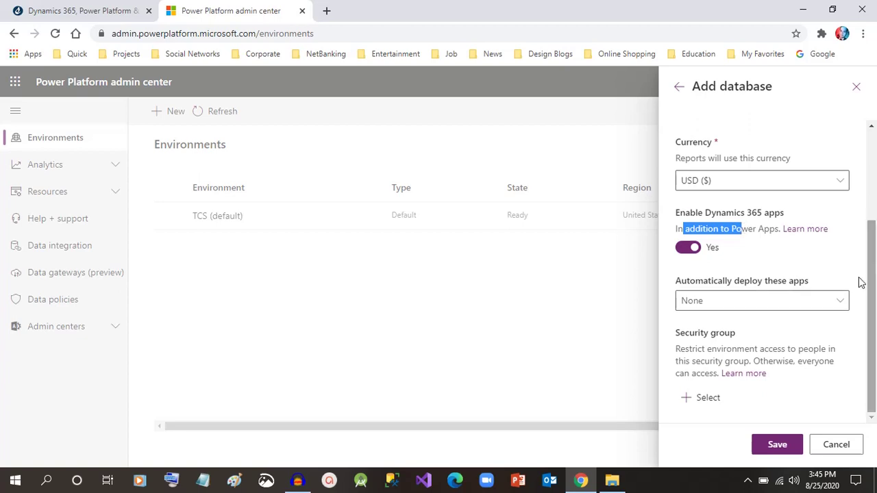
left_click(696, 265)
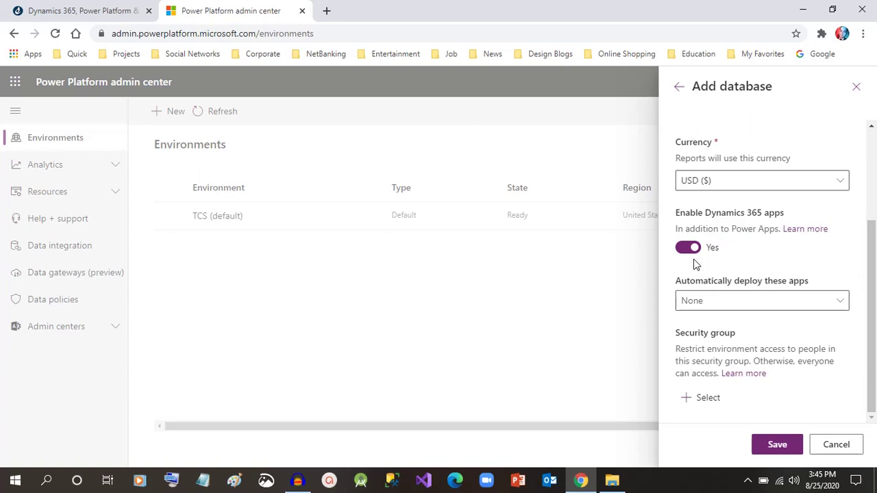
Auto-deploy all enterprise applications and save the database settings.
left_click(748, 306)
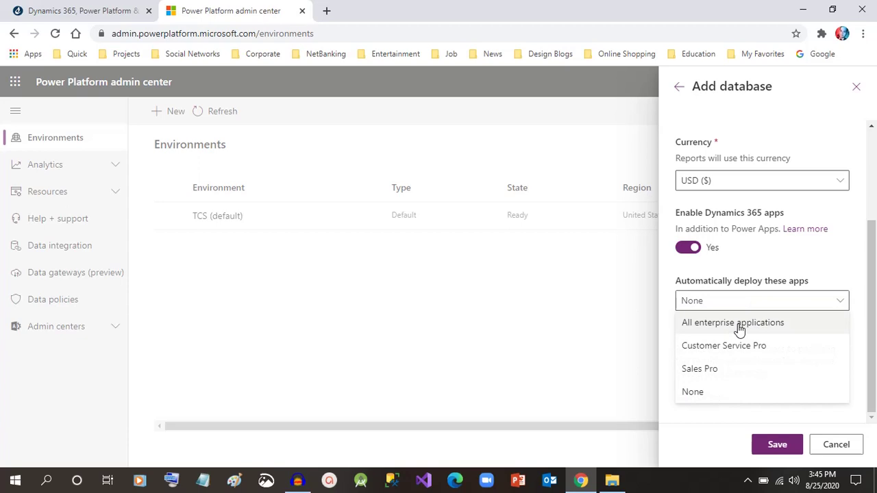
left_click(758, 327)
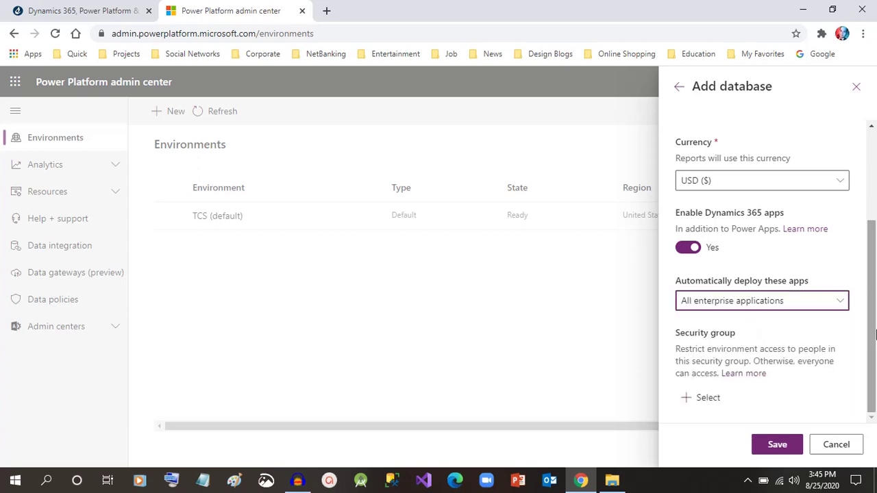
left_click(780, 446)
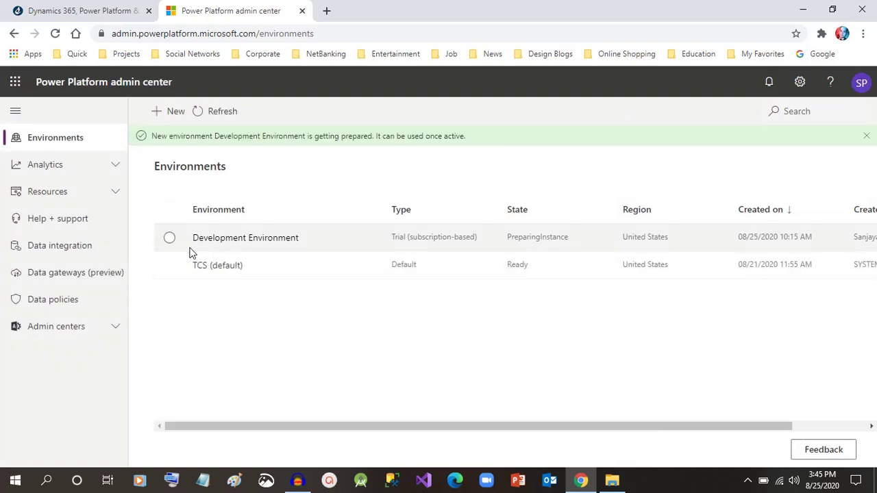
Select the Development Environment row and check its PreparingInstance state and notice.
left_click(169, 239)
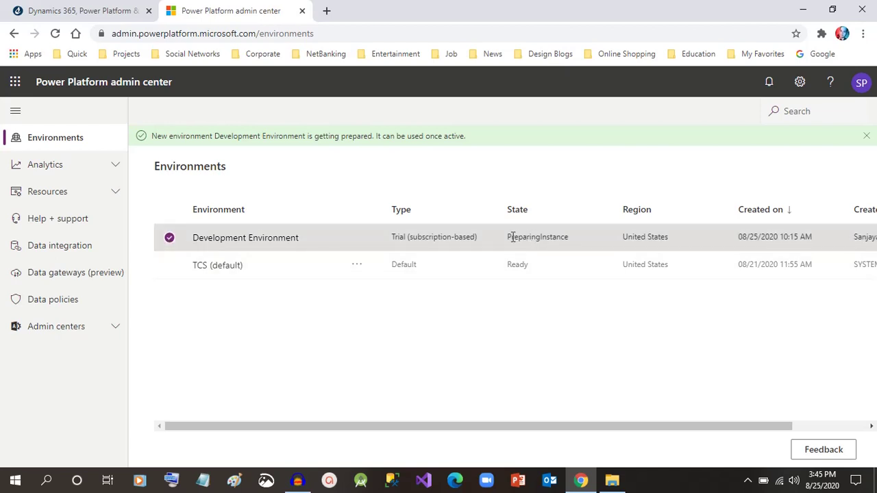
left_click_drag(510, 237, 569, 239)
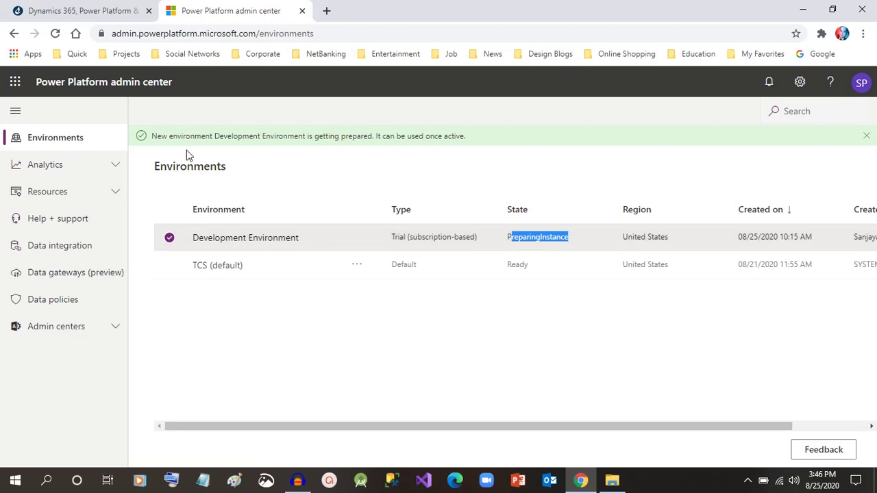
left_click_drag(173, 136, 250, 134)
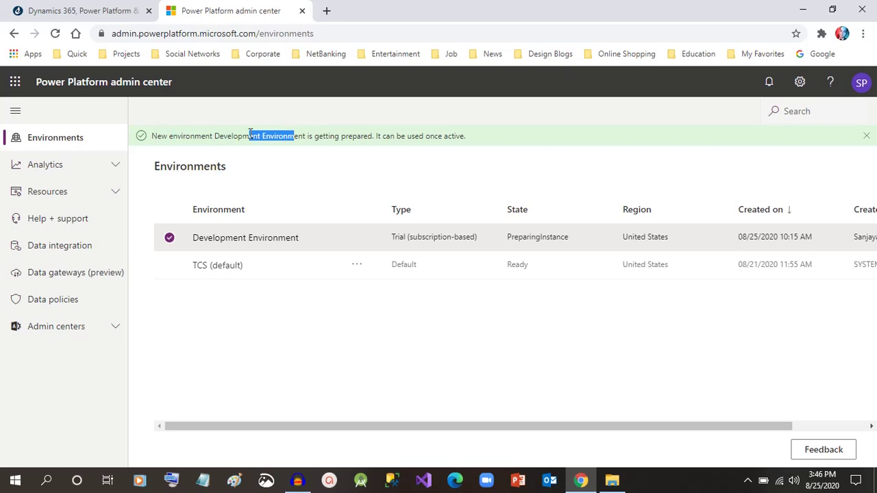
left_click_drag(377, 135, 346, 135)
left_click(458, 136)
left_click(350, 137)
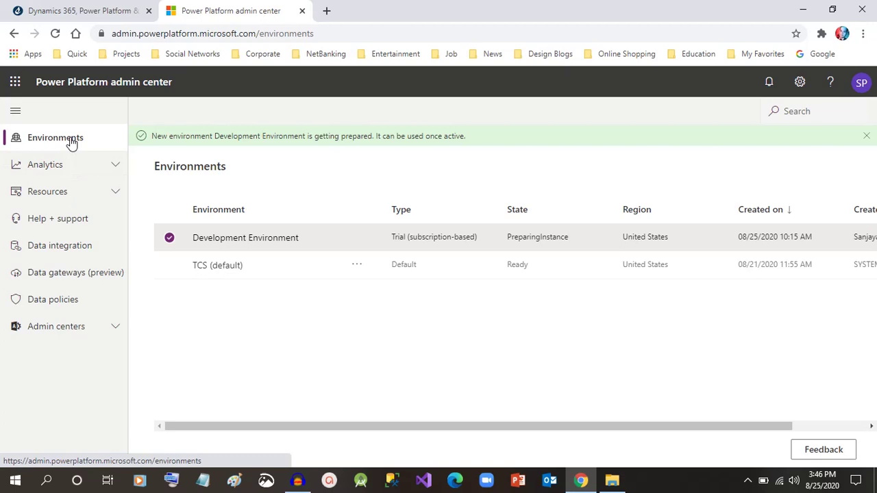
left_click(59, 244)
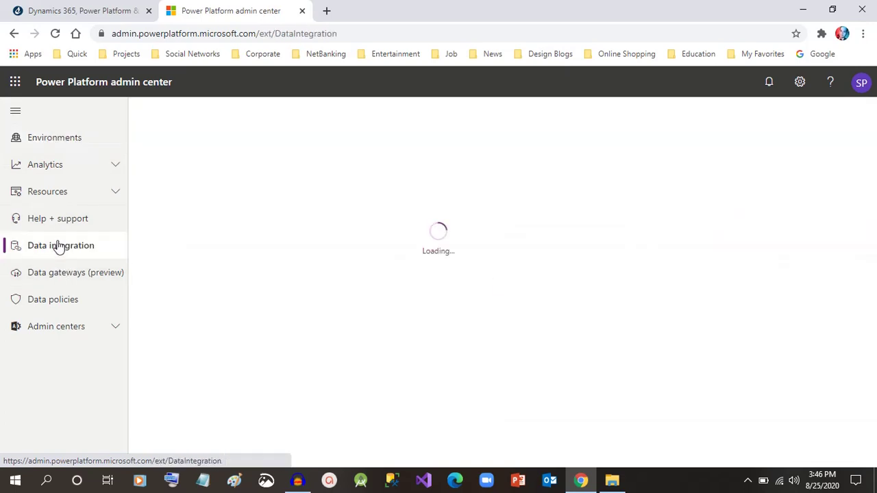
left_click(55, 142)
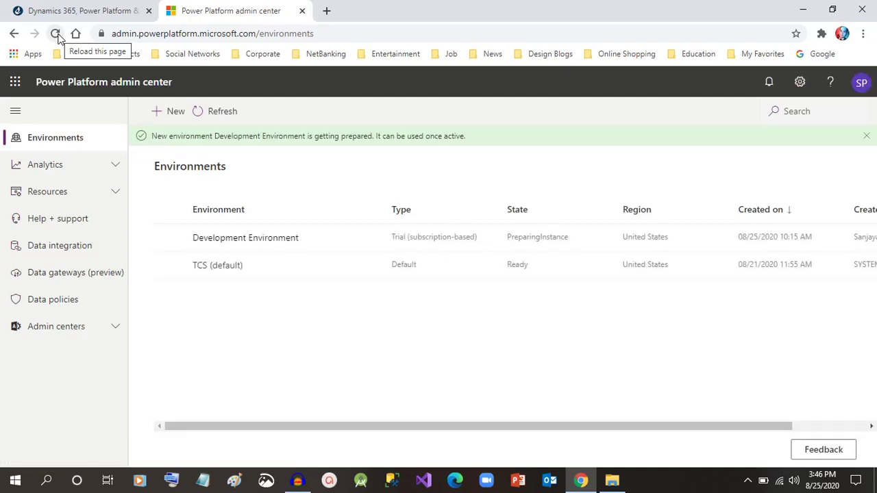
Review the environment's state, creation date, region and Trial type, then reload the page.
left_click_drag(507, 237, 568, 239)
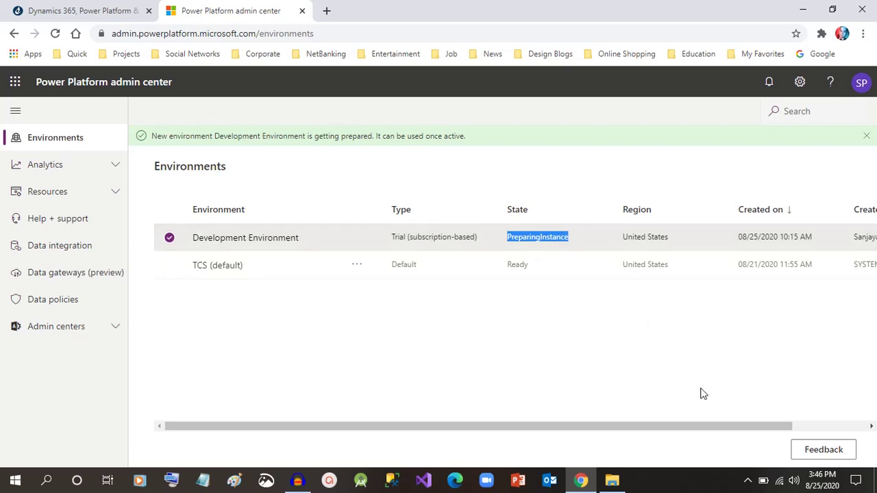
left_click_drag(739, 236, 811, 235)
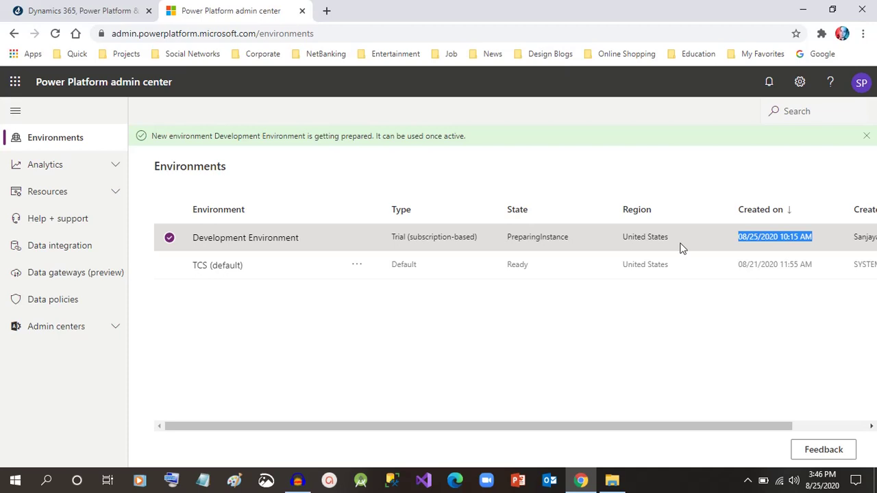
left_click_drag(626, 237, 670, 236)
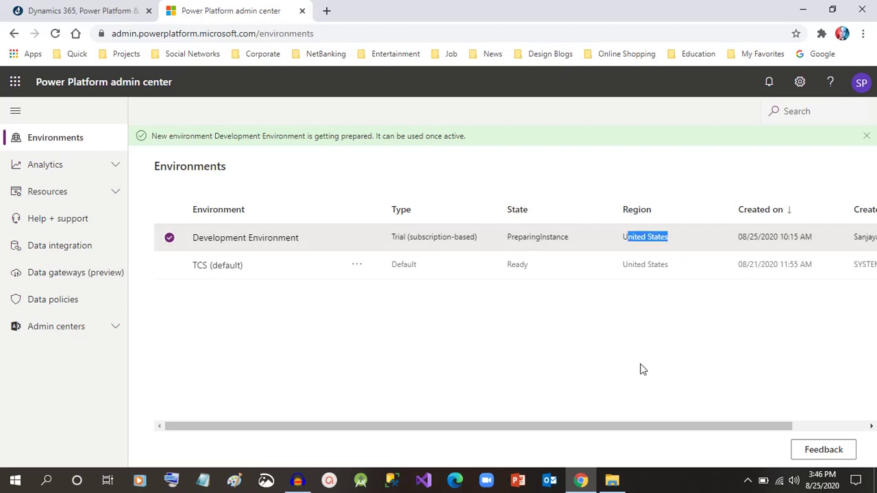
left_click_drag(646, 427, 578, 436)
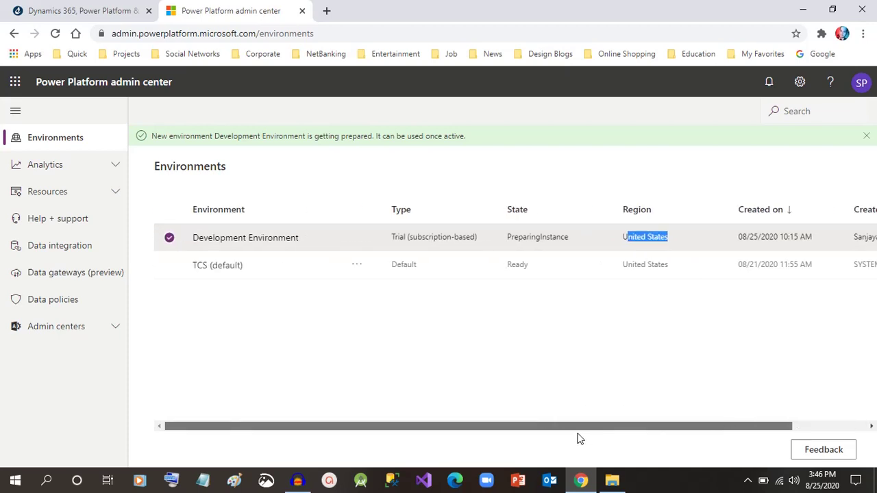
left_click_drag(394, 234, 493, 238)
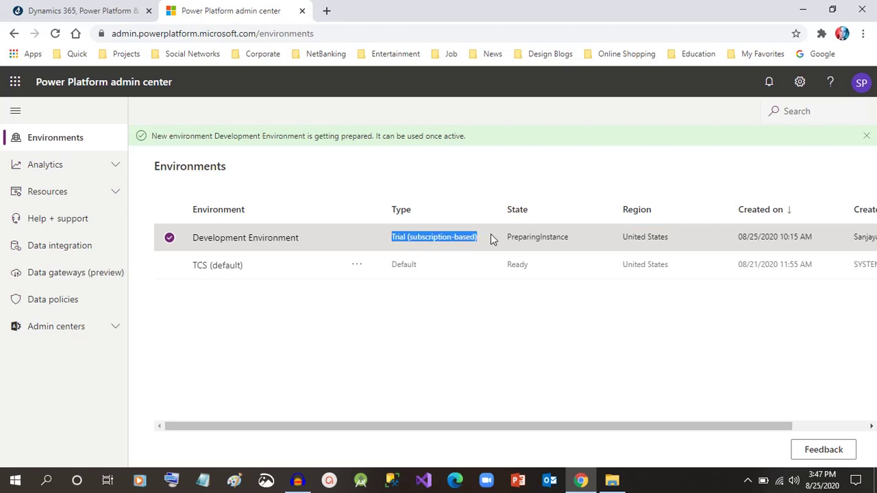
left_click(241, 319)
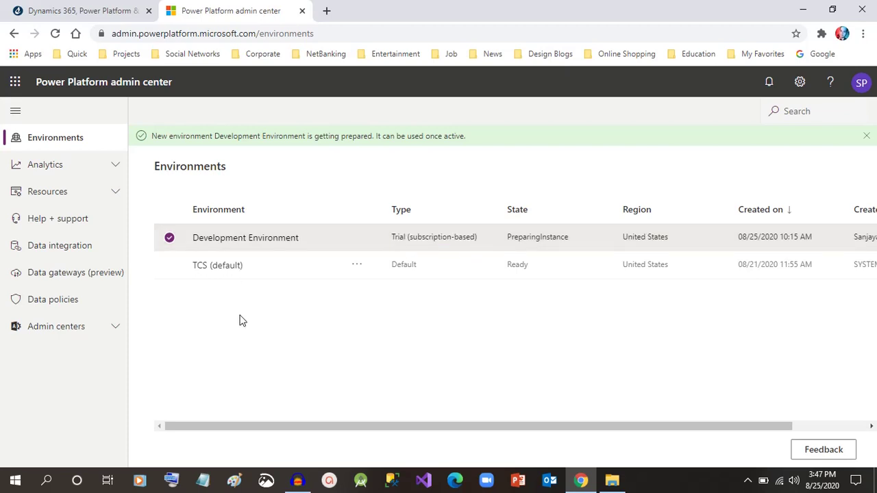
left_click(57, 34)
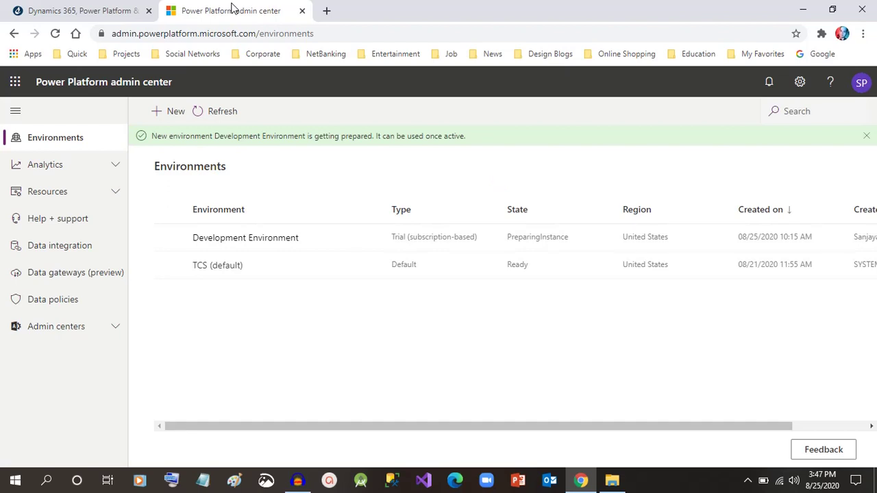
Refresh the environments list twice until Development Environment shows Ready.
left_click(223, 112)
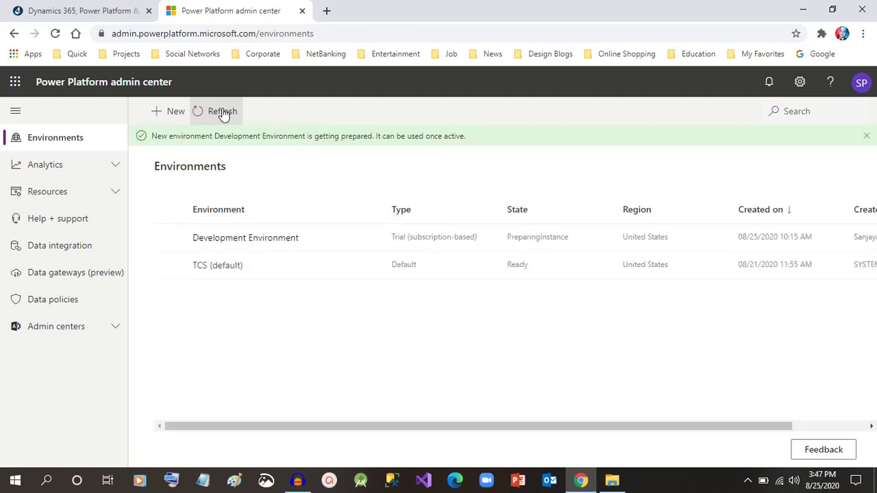
left_click(223, 112)
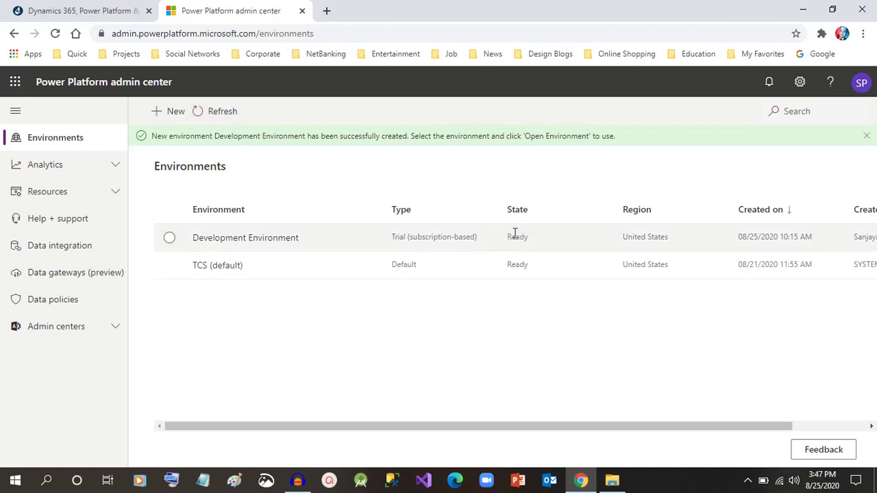
left_click_drag(507, 240, 421, 310)
left_click(322, 331)
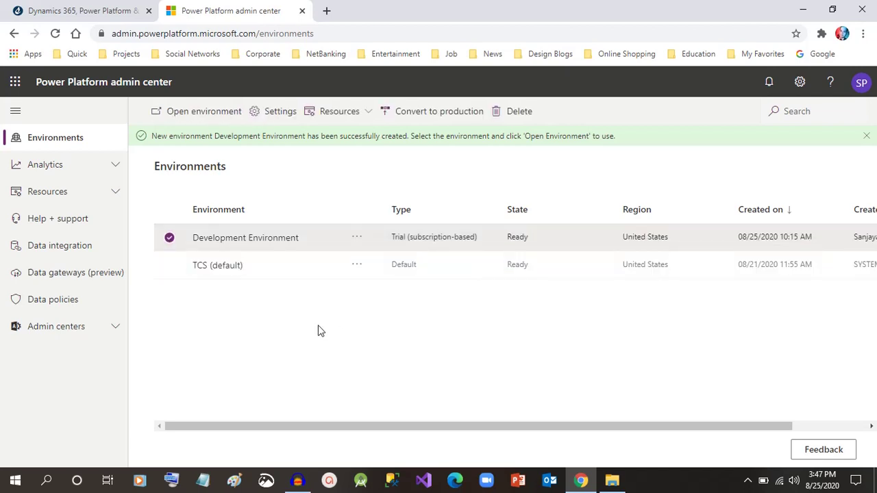
Select the Development Environment row and expand the list of other admin centers.
left_click(170, 238)
left_click(170, 238)
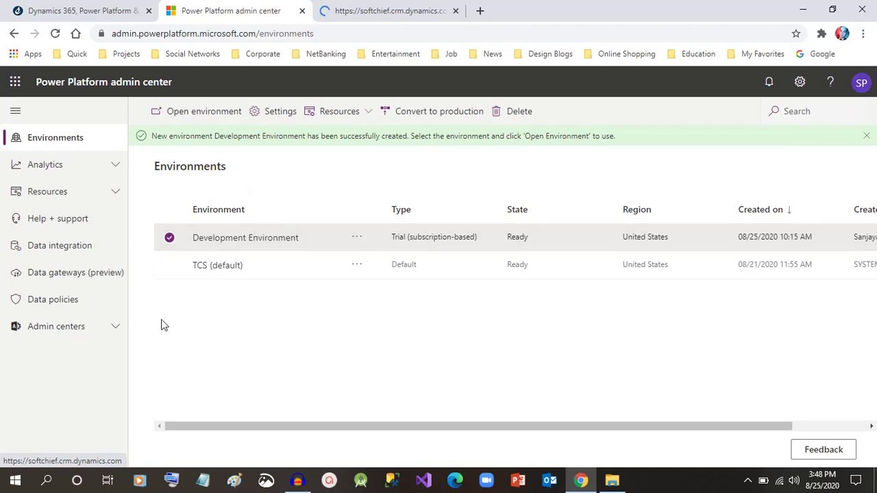
left_click(118, 329)
Scroll through the new environment's 15 published app tiles down to Sales Hub.
left_click(119, 330)
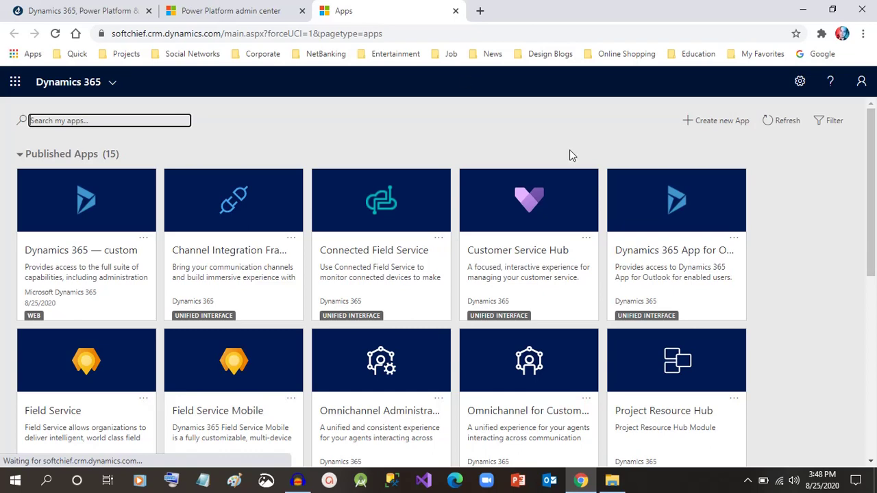
scroll(874, 153, "down", 1)
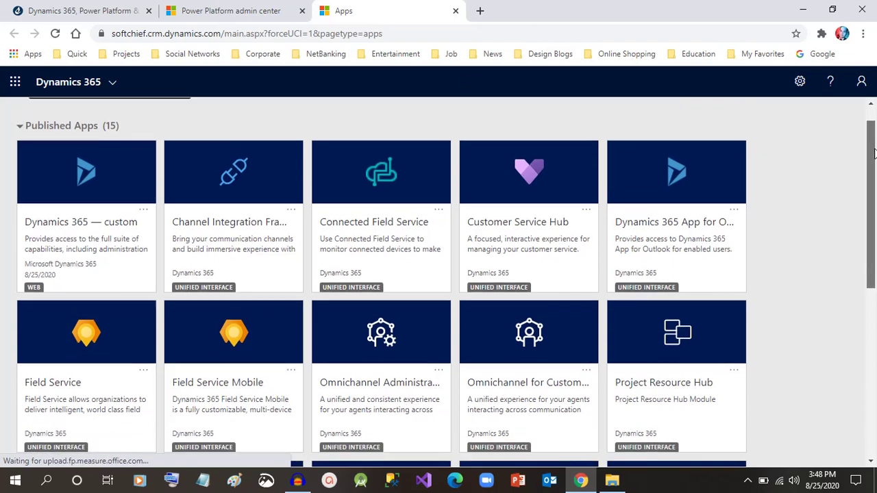
scroll(873, 152, "up", 1)
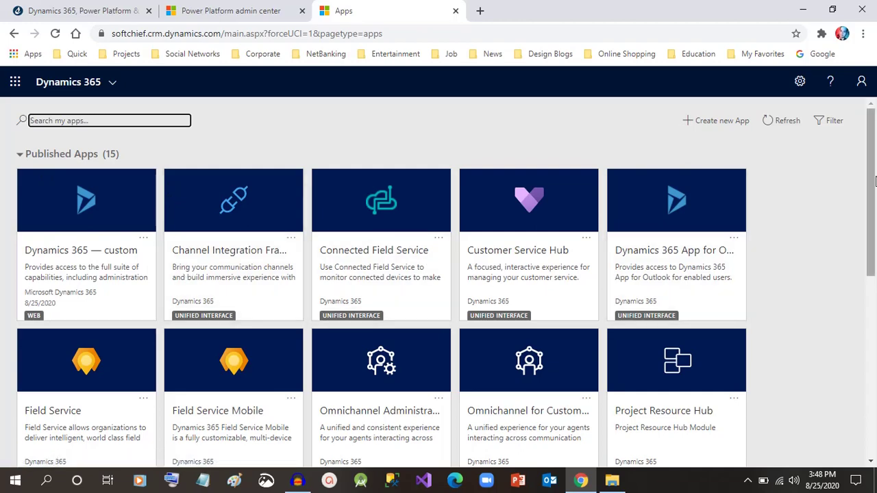
scroll(875, 180, "down", 2)
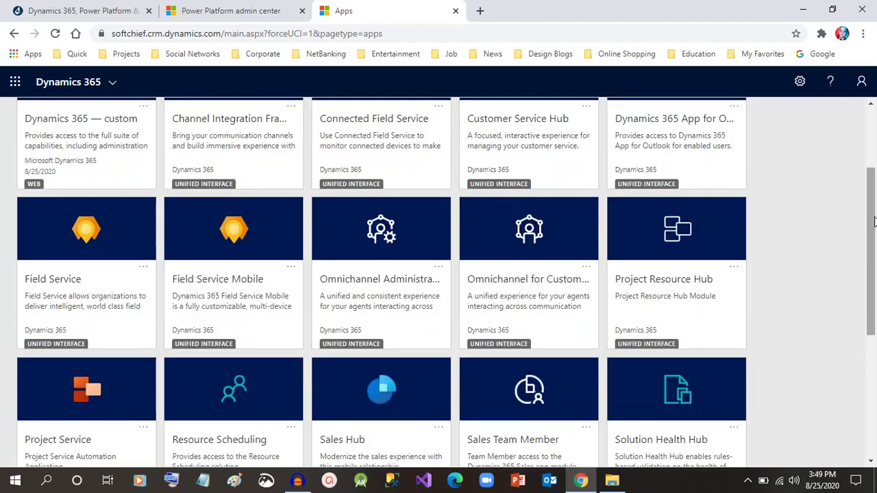
left_click_drag(875, 220, 876, 317)
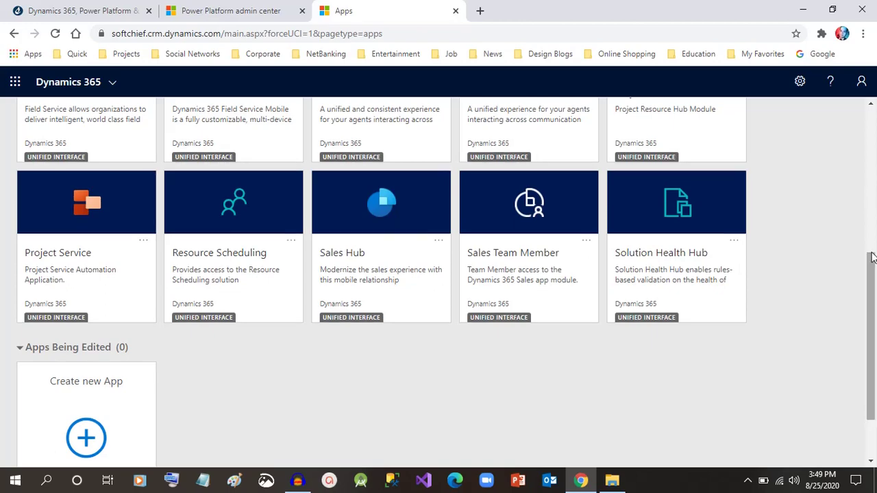
left_click_drag(875, 273, 875, 125)
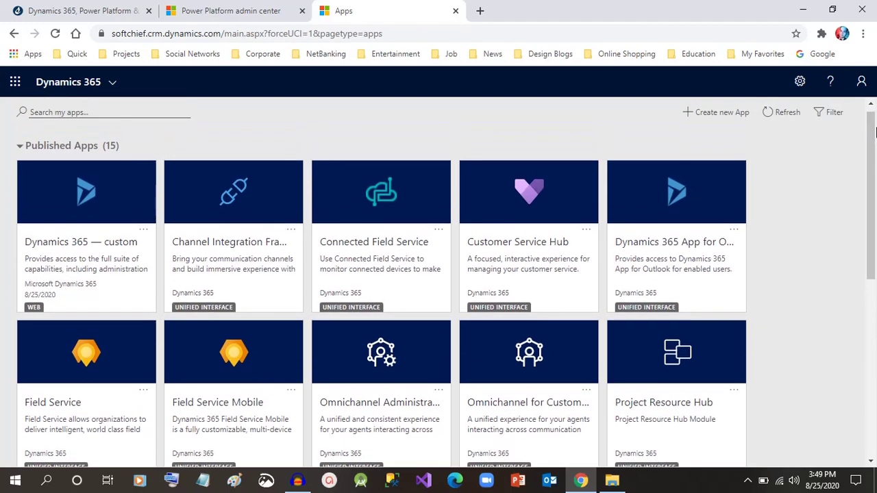
Inspect the Apps page web address, highlighting the organisation name in it.
left_click(141, 35)
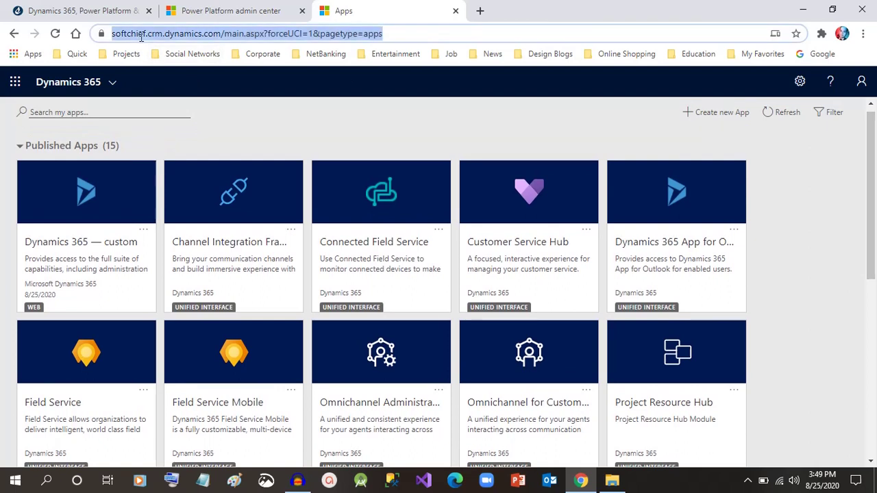
left_click(152, 34)
double_click(152, 34)
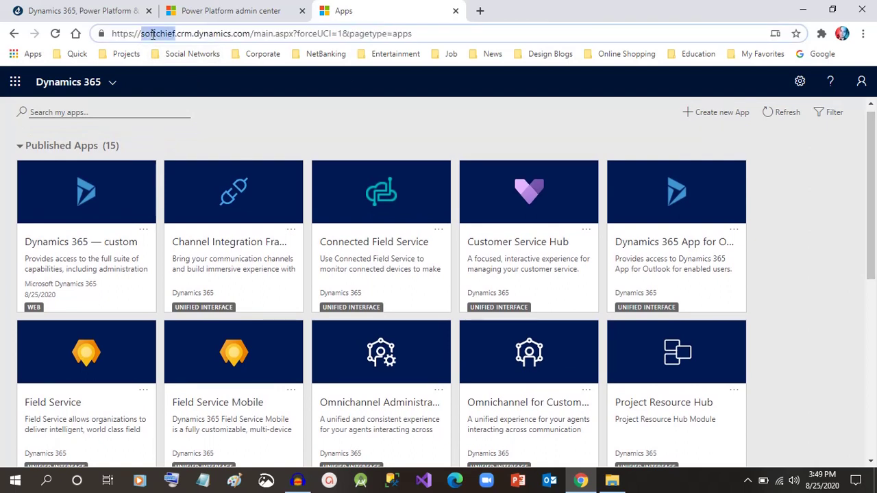
left_click(366, 125)
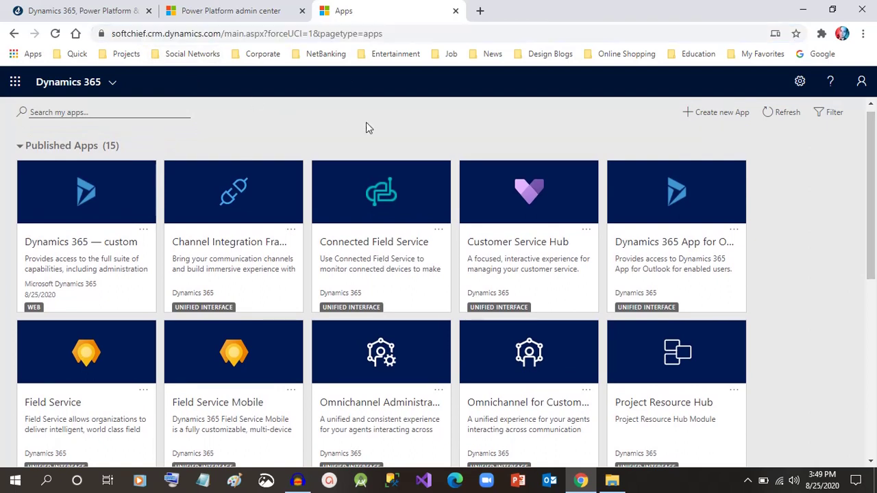
scroll(872, 197, "down", 3)
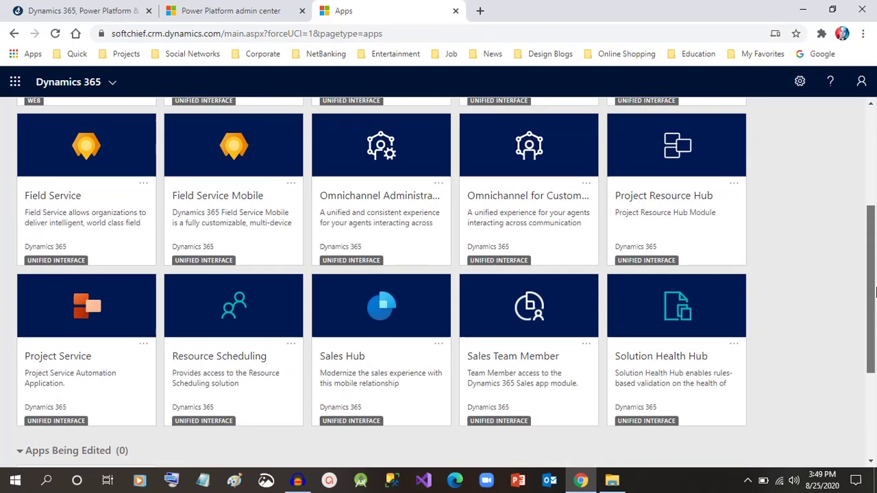
Launch Sales Hub, go to Accounts and switch the list to the All Accounts view.
left_click(365, 286)
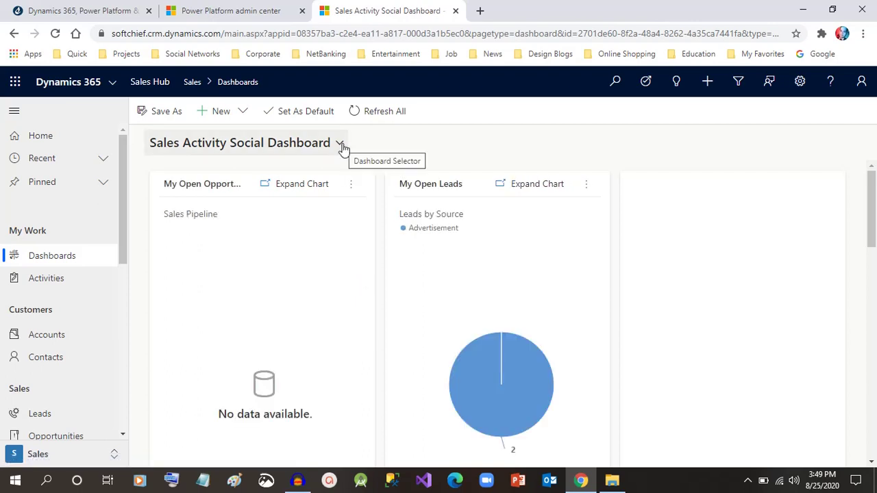
left_click(47, 336)
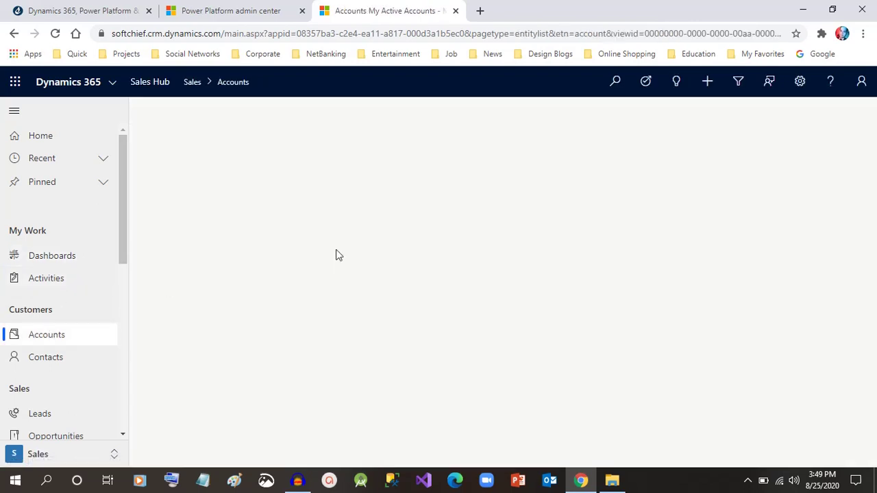
left_click(271, 145)
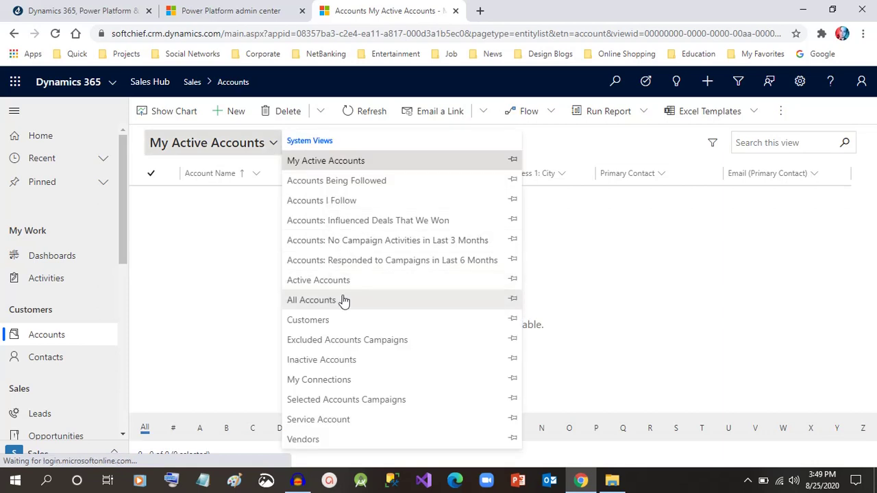
left_click(345, 301)
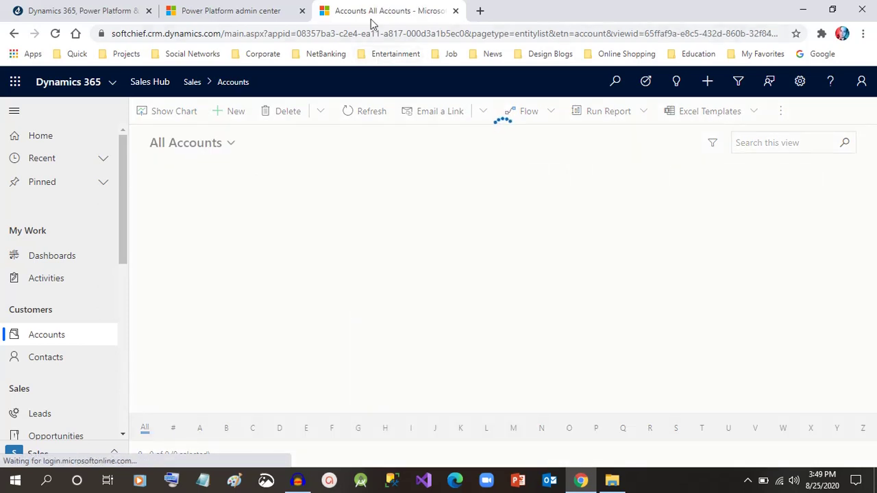